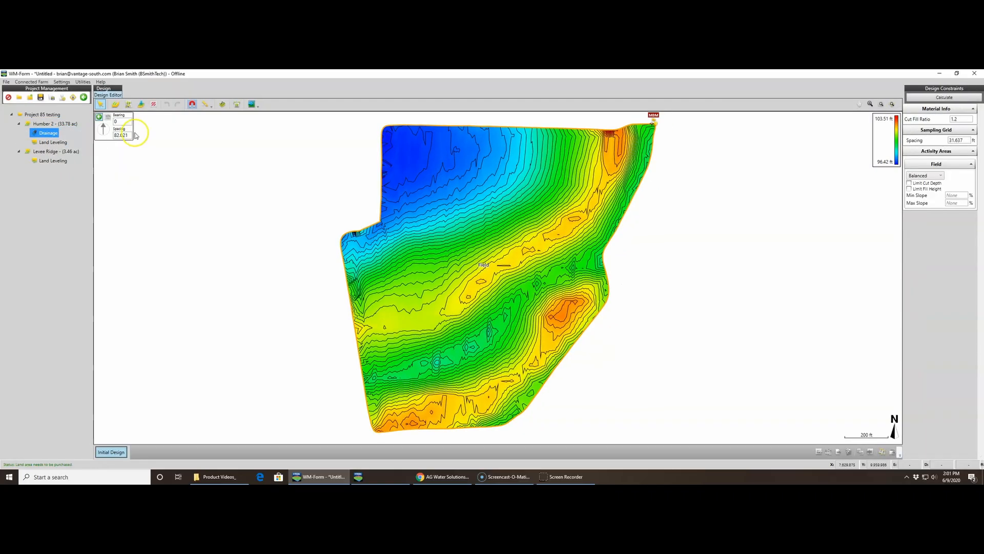
Step: Show the satellite imagery behind the field map and open the editor settings
left_click(251, 105)
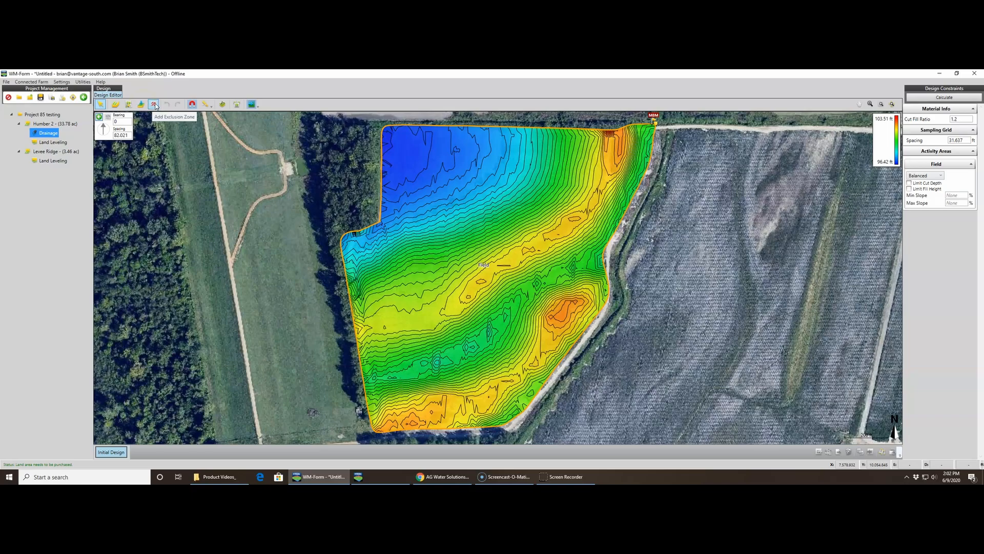
left_click(222, 104)
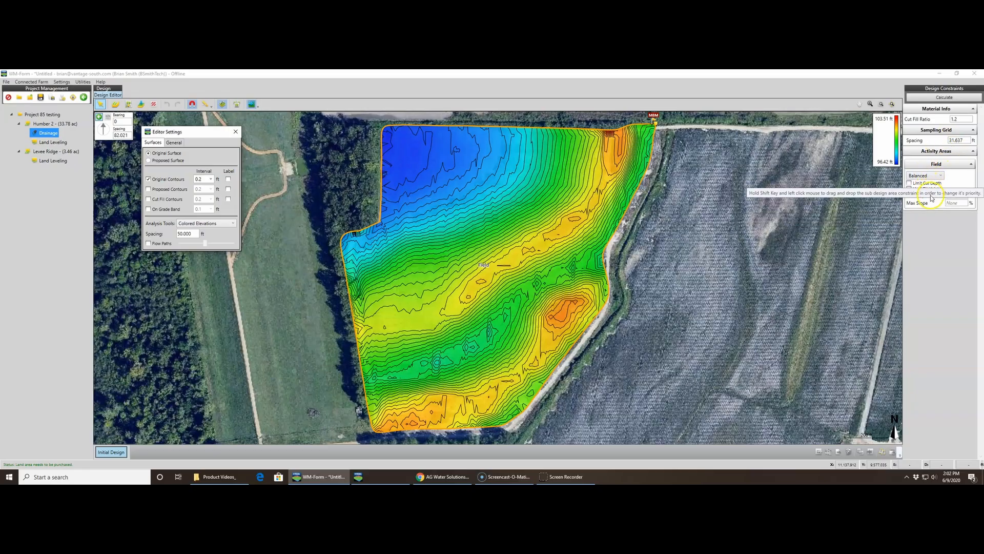
Step: Set the field's minimum slope to 0.2% and the sampling grid spacing to 50 ft, and calculate the initial design
left_click(958, 195)
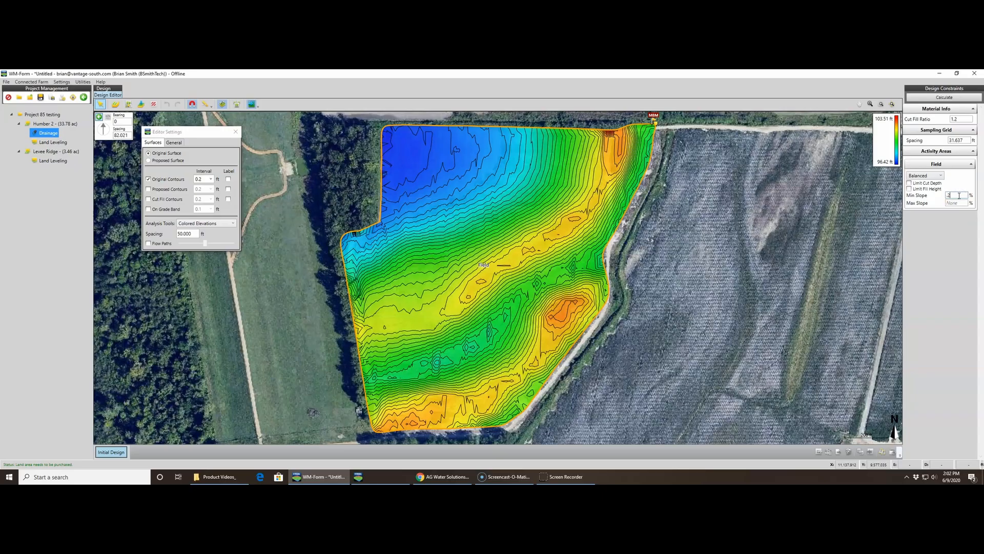
key("Tab")
left_click_drag(968, 139, 950, 142)
left_click(954, 161)
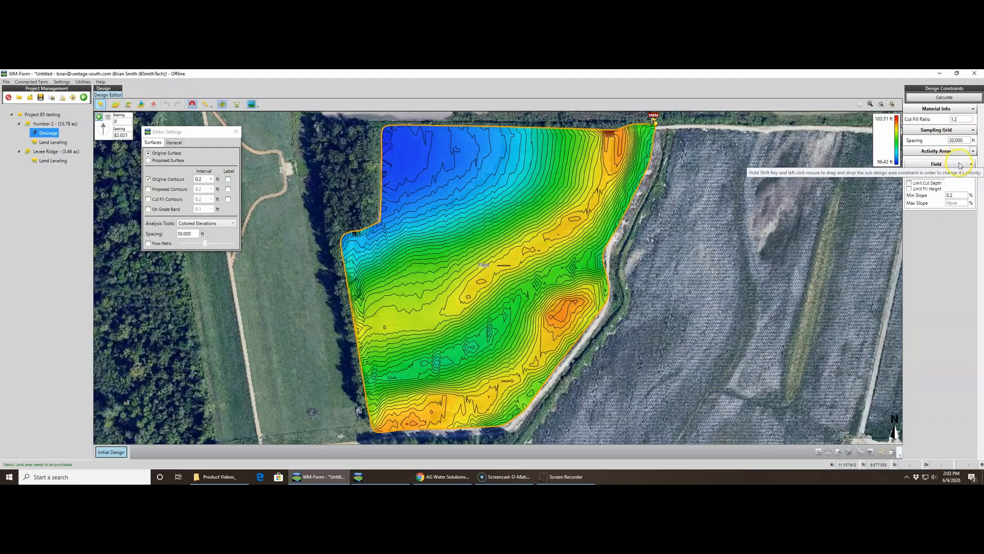
left_click_drag(964, 141, 940, 145)
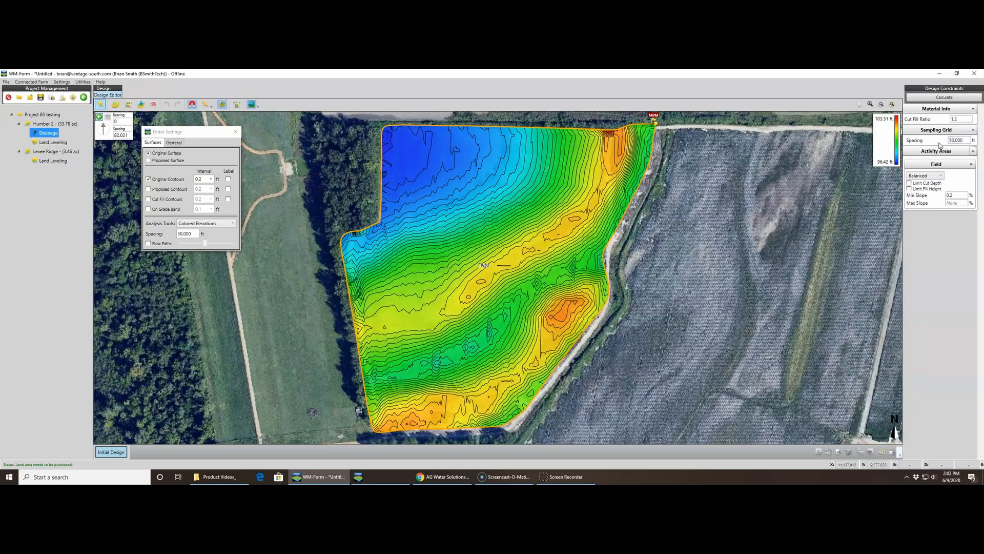
left_click(944, 98)
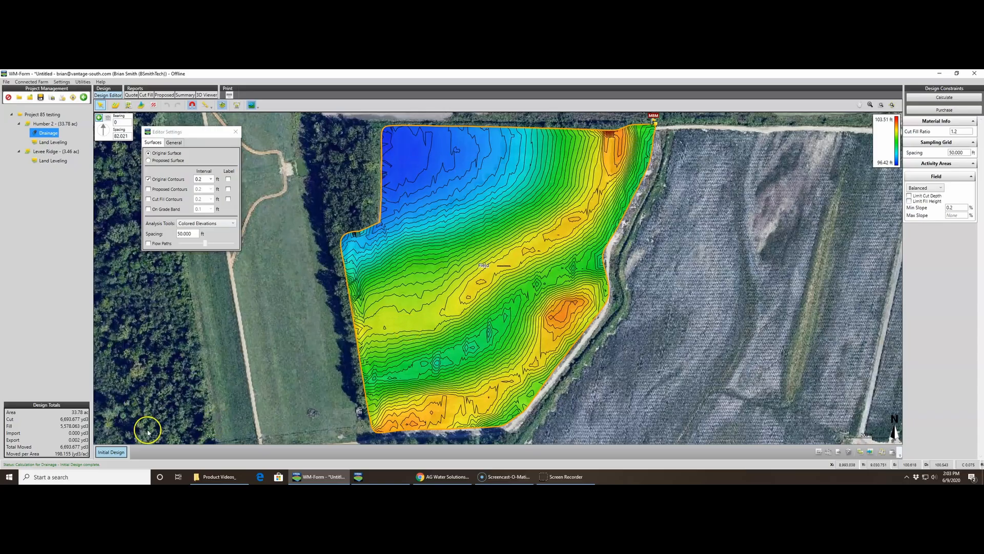
Step: Display the proposed surface with only the proposed contours, after comparing them with the original contours
left_click(149, 189)
left_click(148, 180)
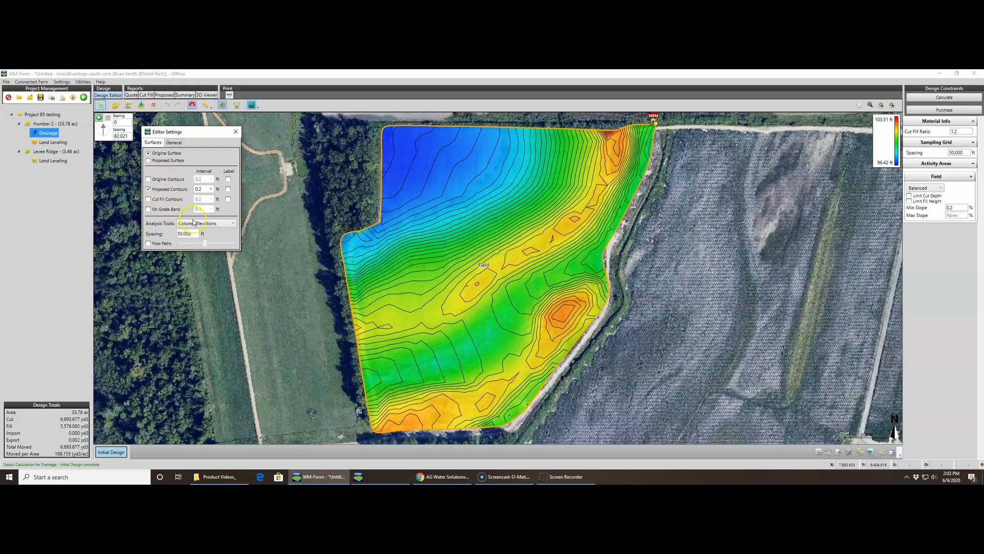
left_click(148, 160)
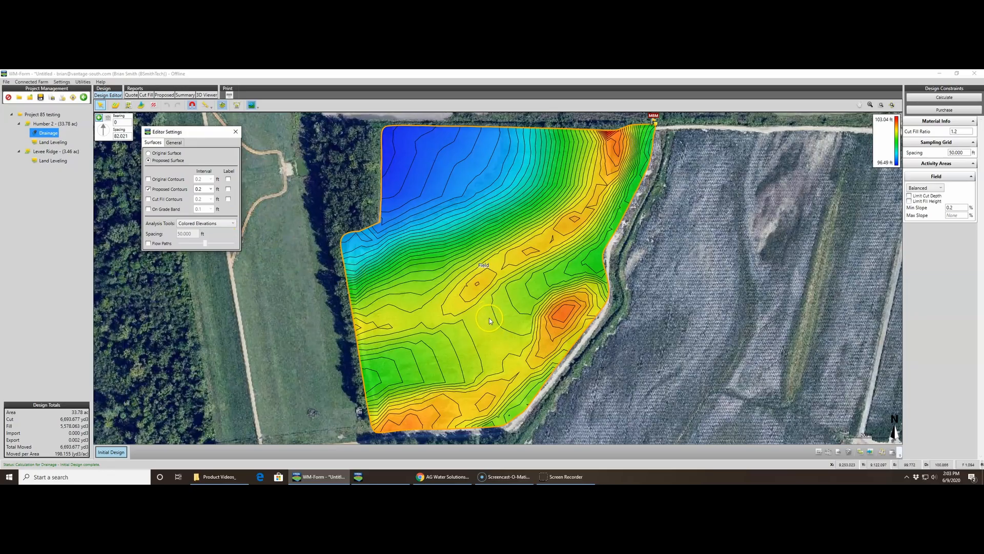
left_click(148, 179)
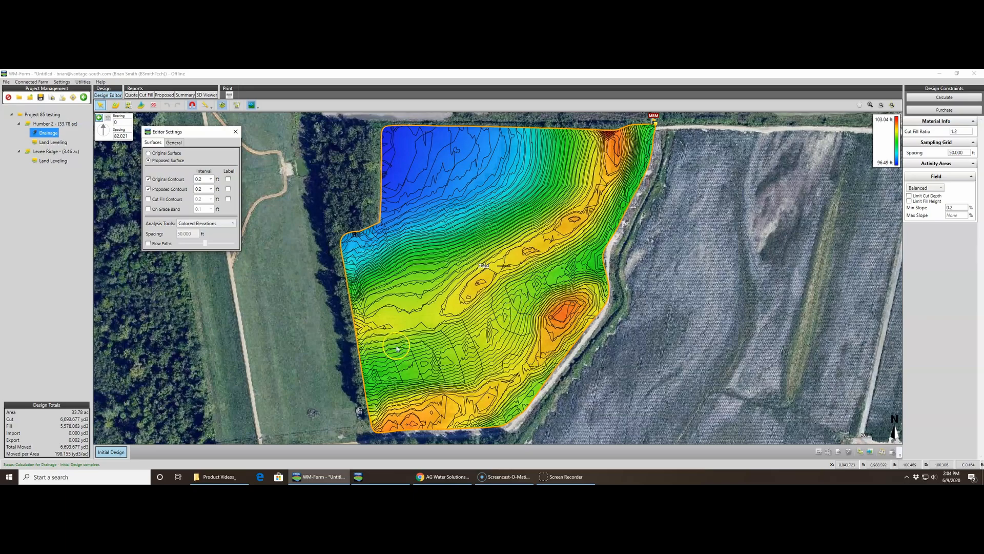
left_click(149, 180)
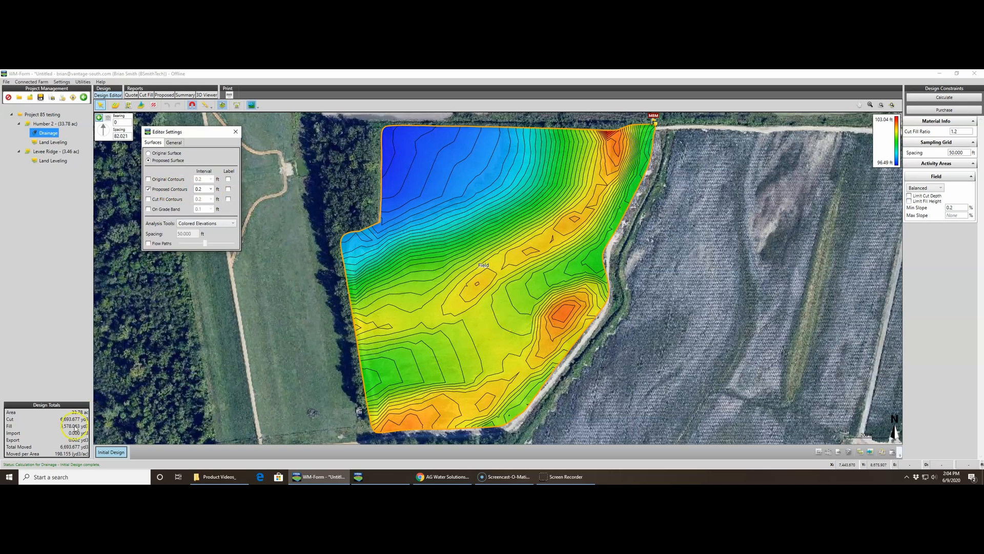
Step: Switch the surface analysis to Cut Fill and show cut fill contours instead of the proposed contours
left_click(201, 224)
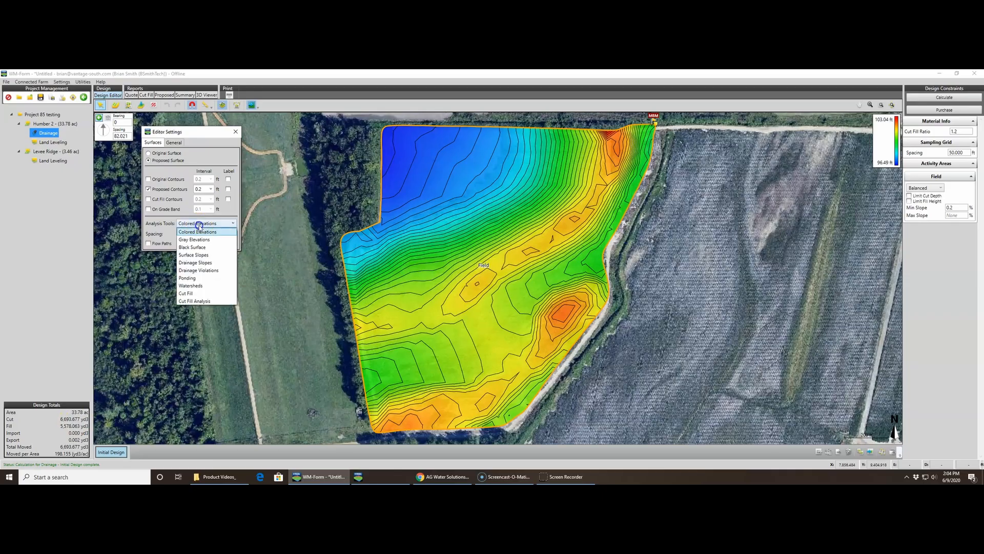
left_click(205, 291)
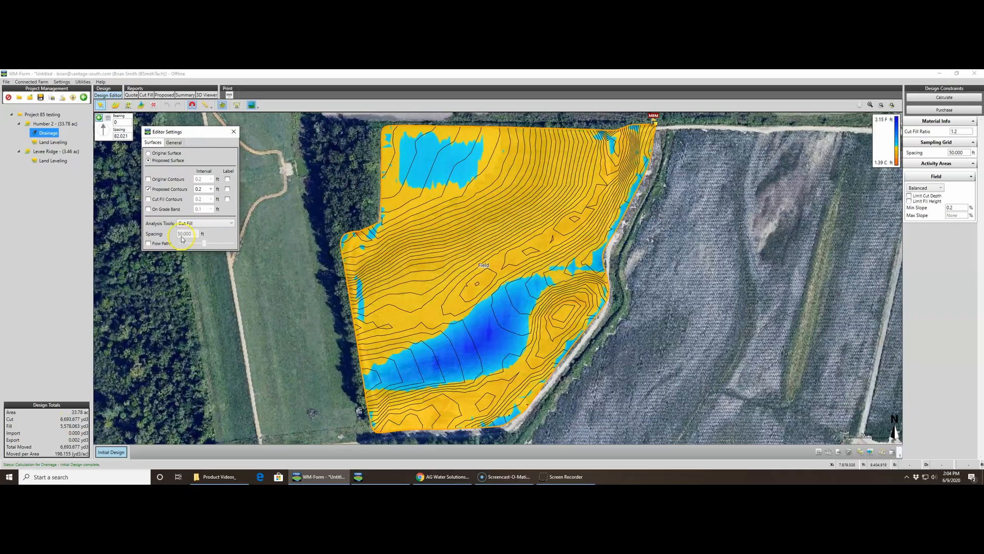
left_click(148, 199)
left_click(148, 190)
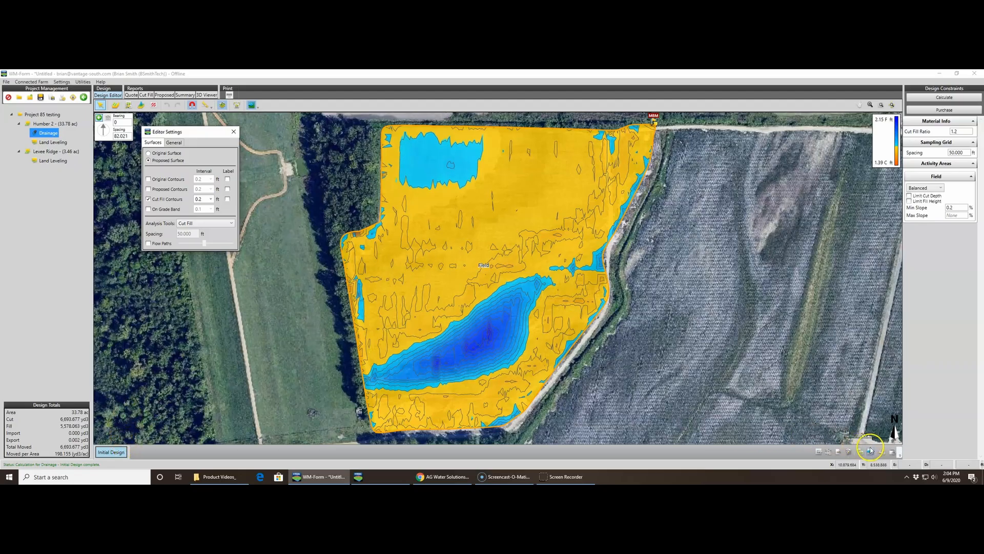
Step: Clone the Initial Design iteration under the name "Option 2"
left_click(883, 453)
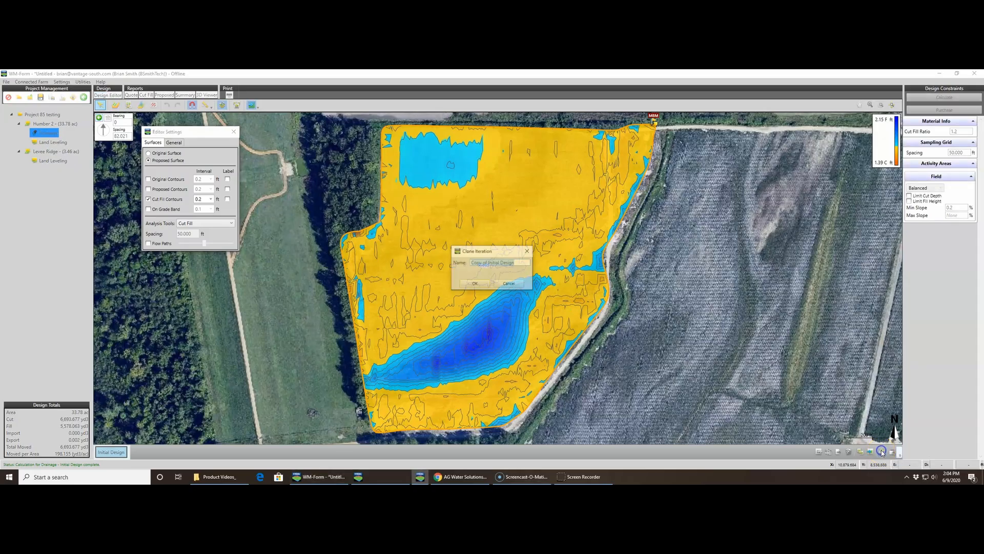
left_click(526, 261)
left_click_drag(525, 260, 454, 264)
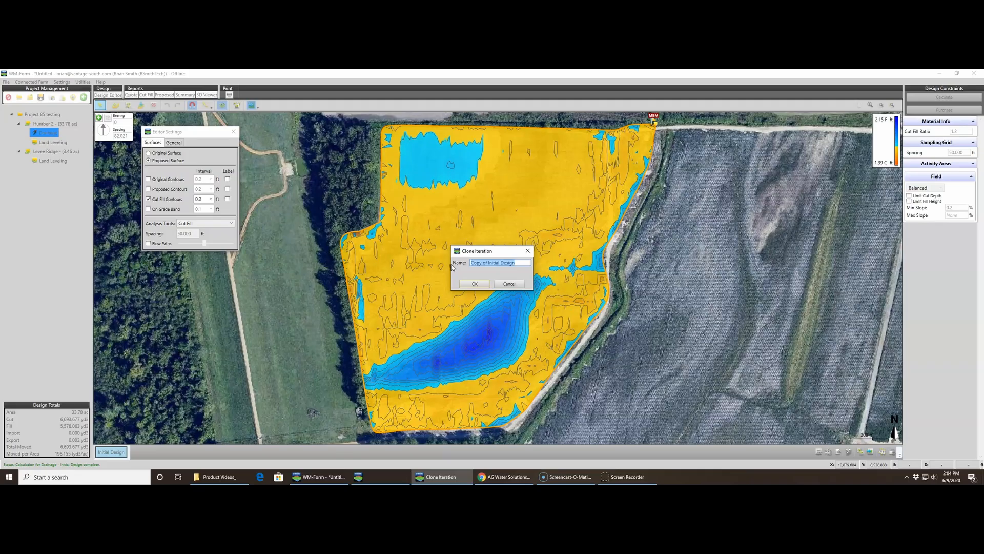
type("Option 2")
left_click(473, 283)
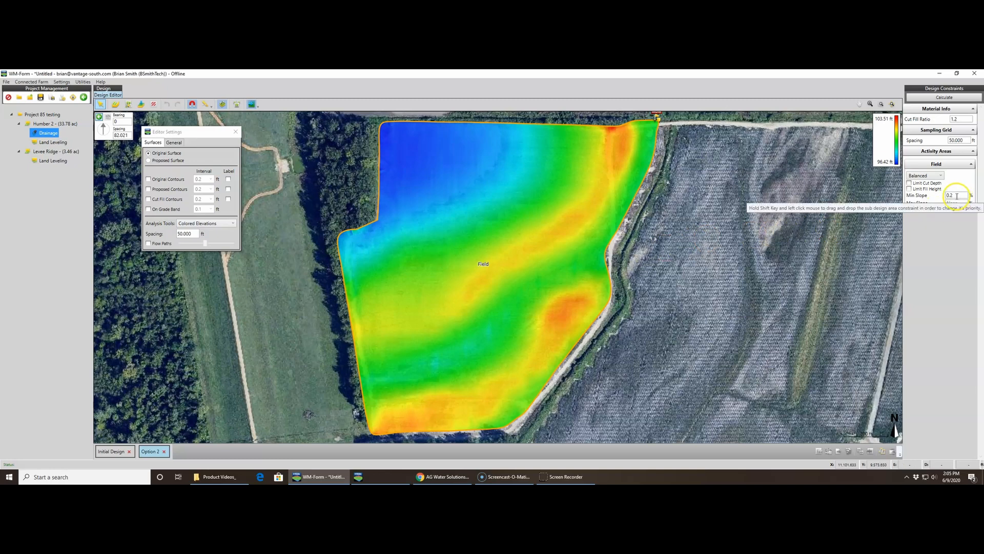
Step: Set Option 2's minimum slope to 0.3% and its sampling grid spacing to 20 ft, and calculate it
left_click_drag(954, 197, 943, 197)
type(".3")
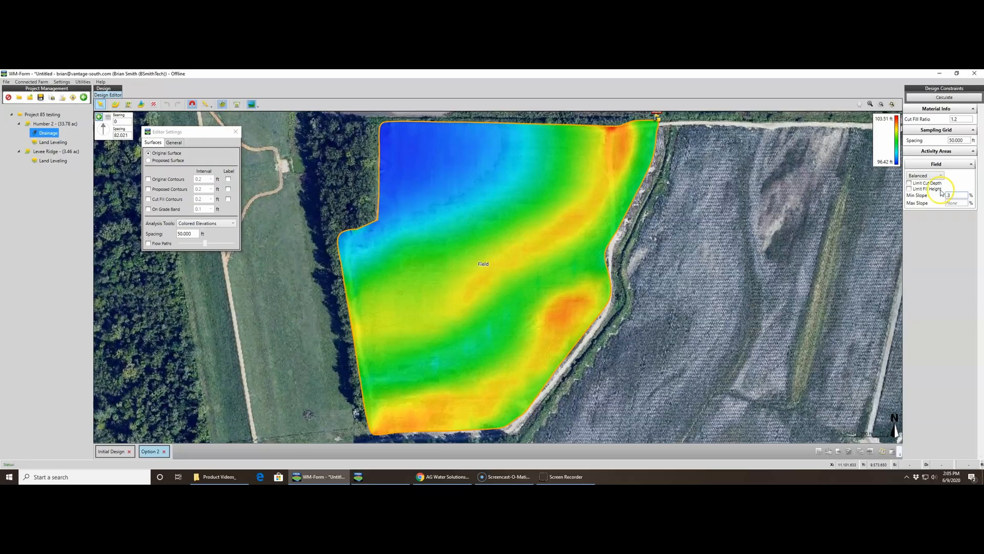
left_click(950, 142)
left_click(936, 98)
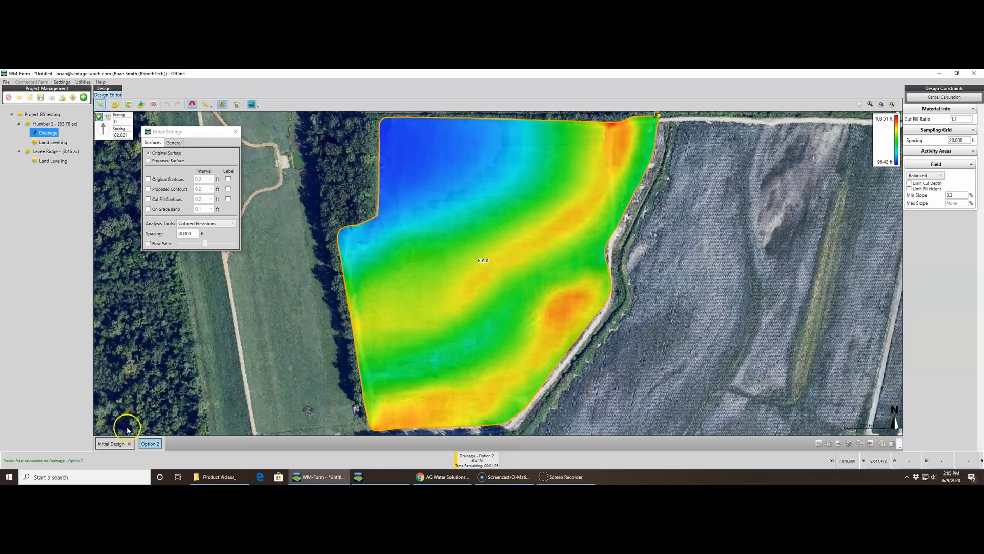
Step: Return to the Initial Design, set its sampling grid spacing to 20 ft and recalculate it
left_click(111, 443)
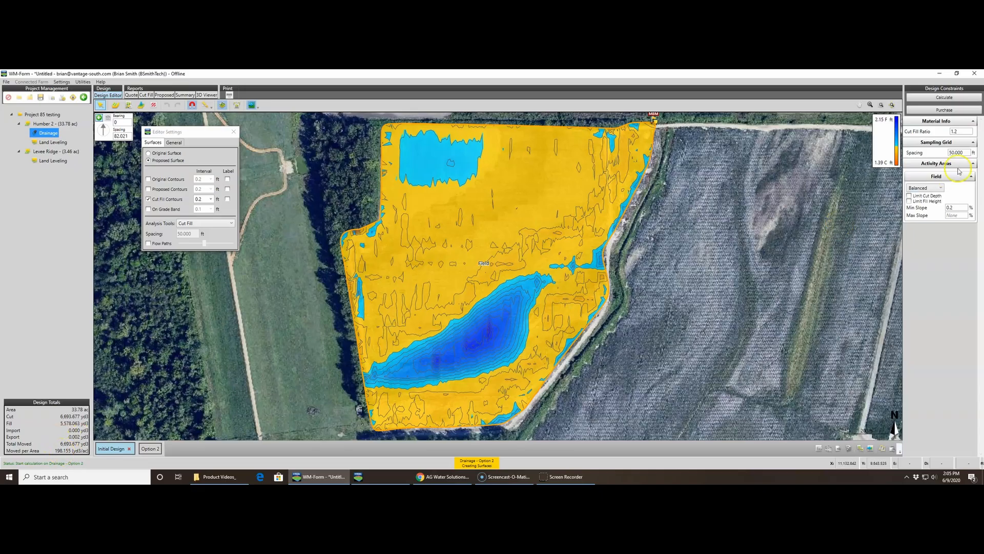
left_click(948, 154)
type("20")
left_click(944, 97)
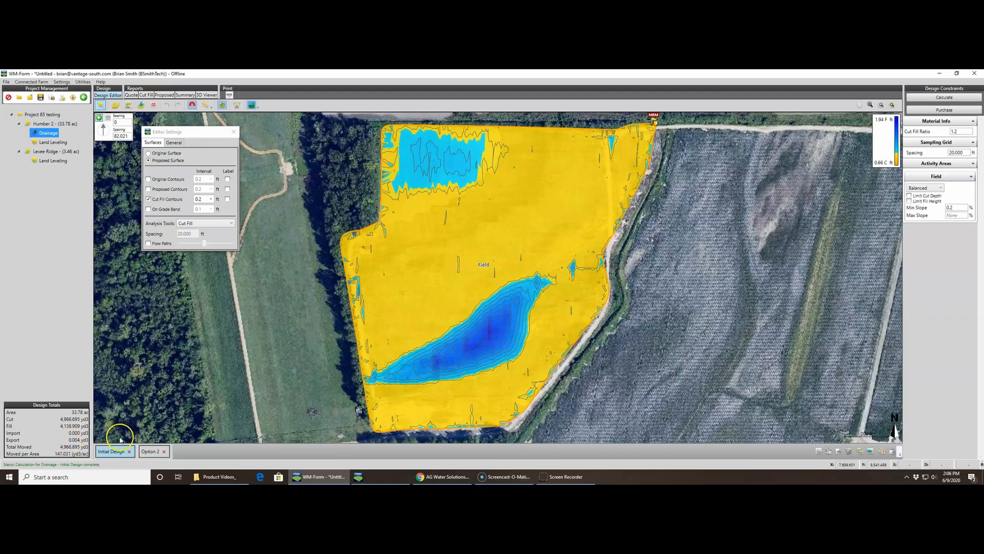
Step: Switch to the Option 2 design and display its proposed contours
left_click(150, 451)
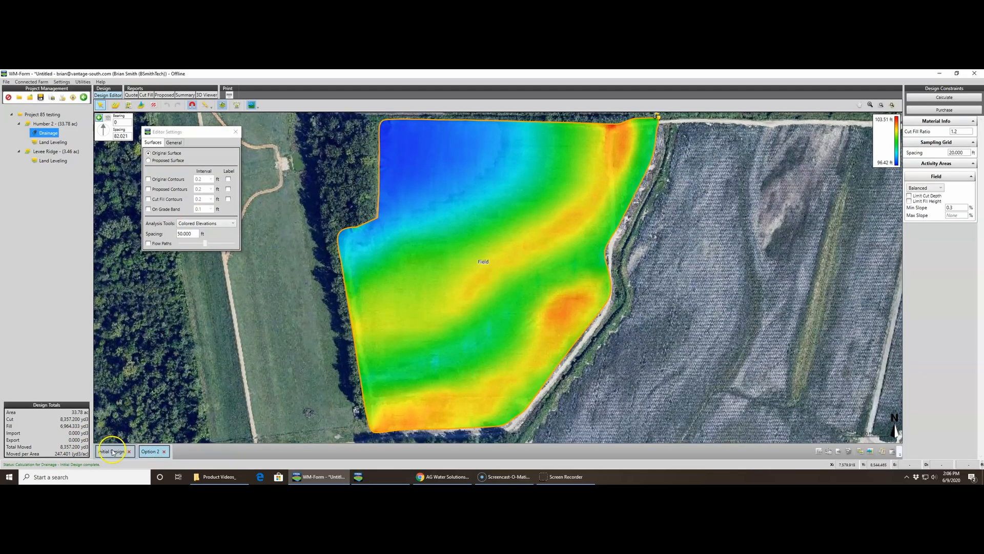
left_click(149, 189)
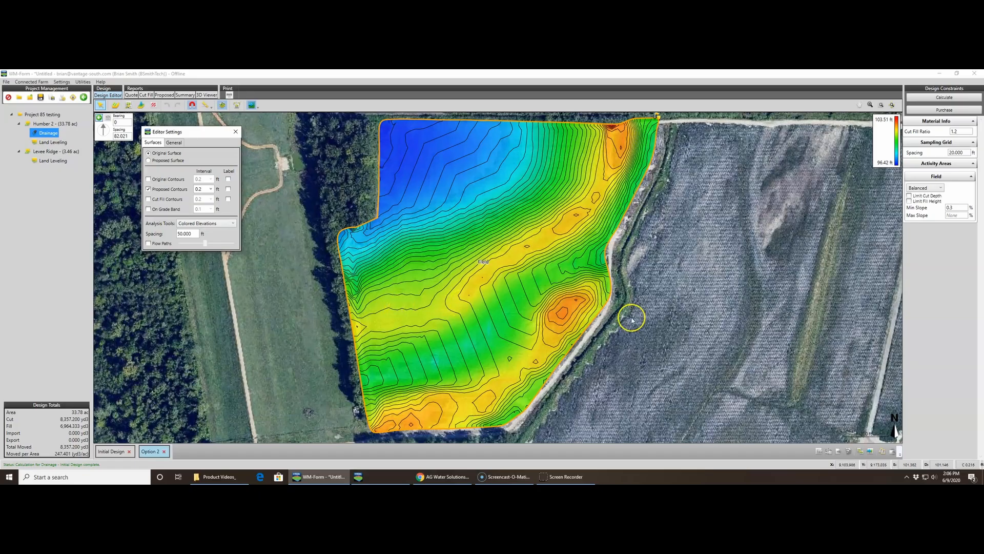
left_click(936, 187)
left_click(931, 249)
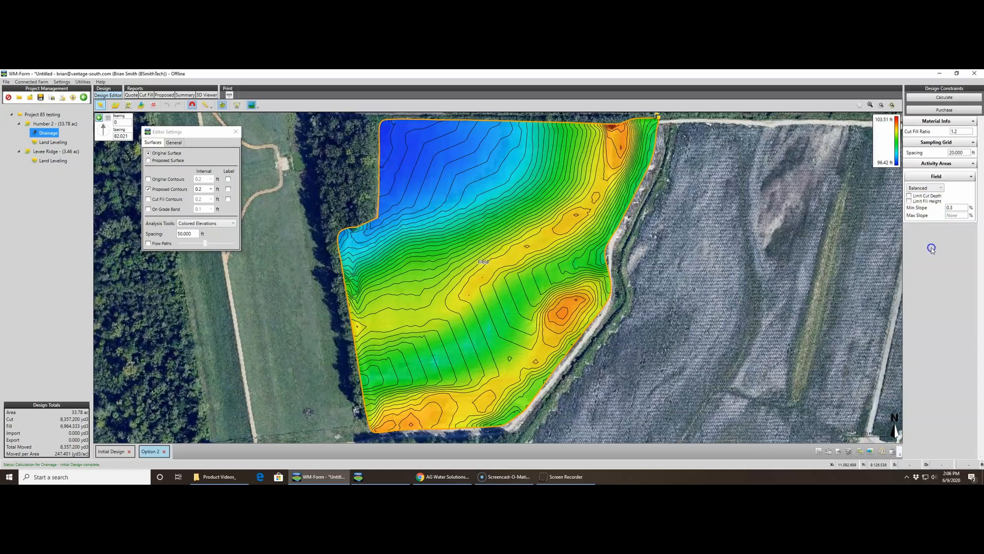
left_click(463, 227)
Step: Save the workspace as "Training" in the root of the FMX (E:) drive
left_click(42, 98)
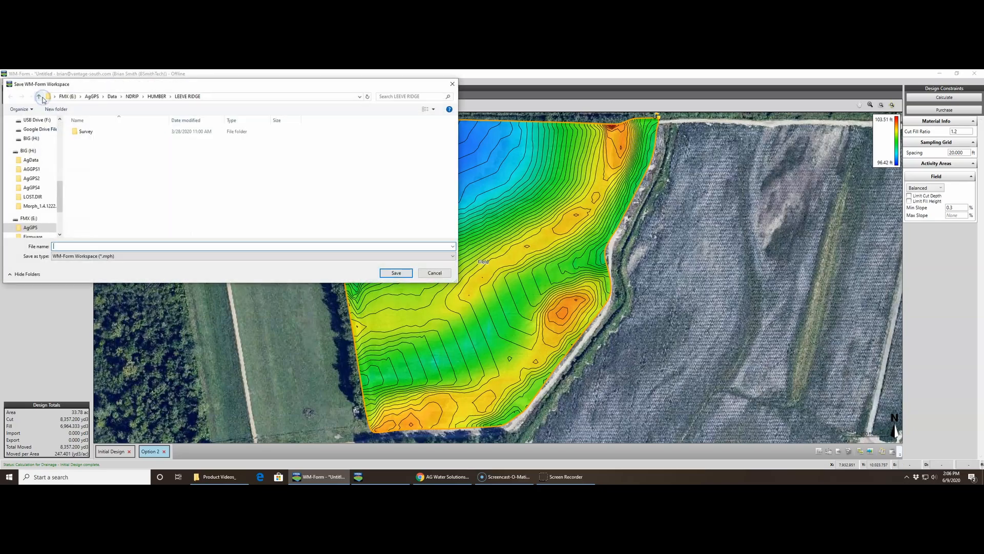
left_click(66, 96)
left_click(101, 245)
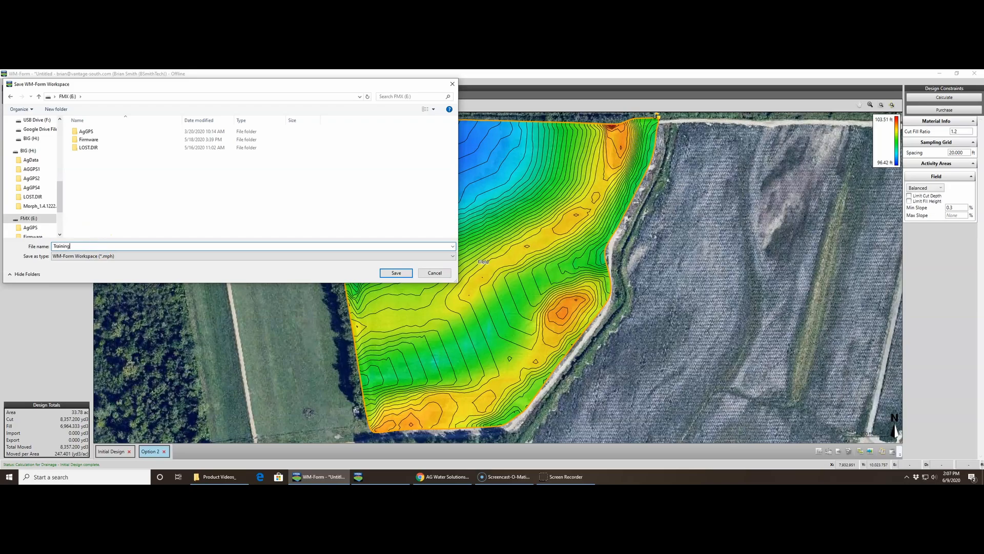
left_click(388, 273)
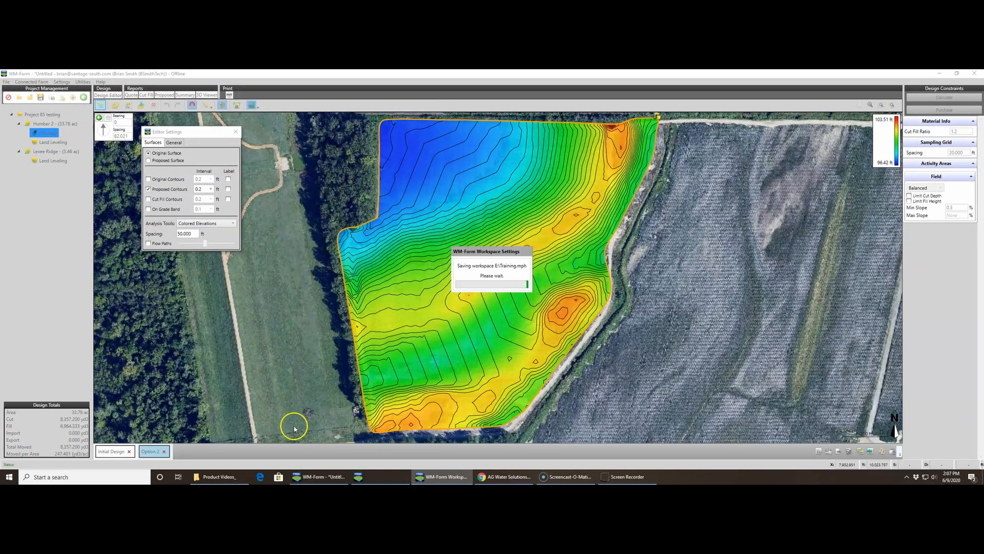
Step: Switch to File Explorer, check the FMX (E:) drive for the saved workspace file, and close the window
left_click(230, 478)
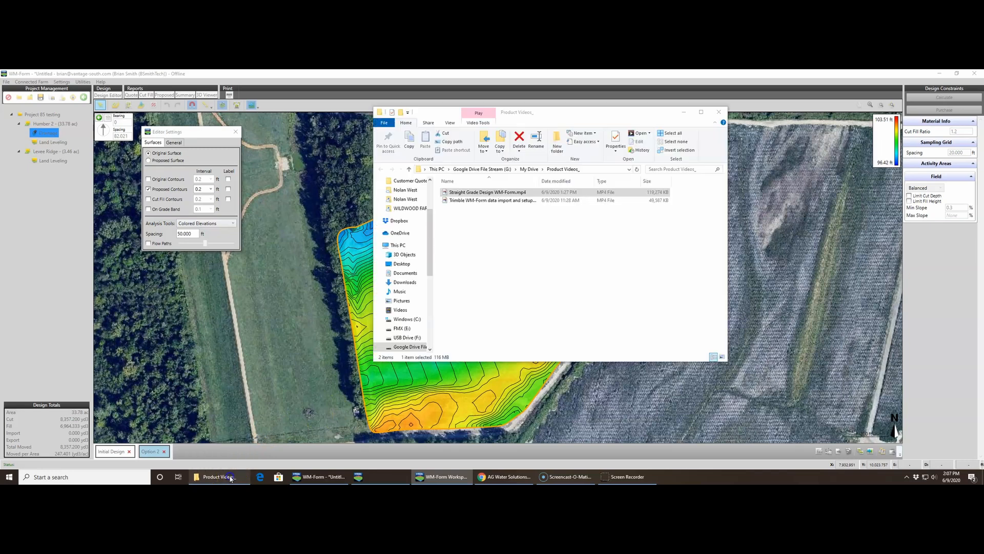
left_click(407, 329)
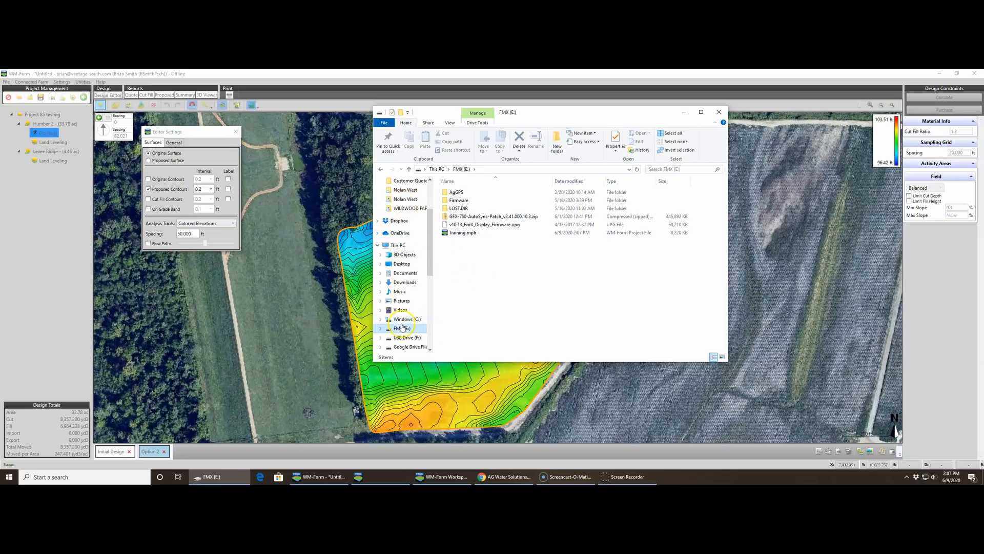
left_click(718, 112)
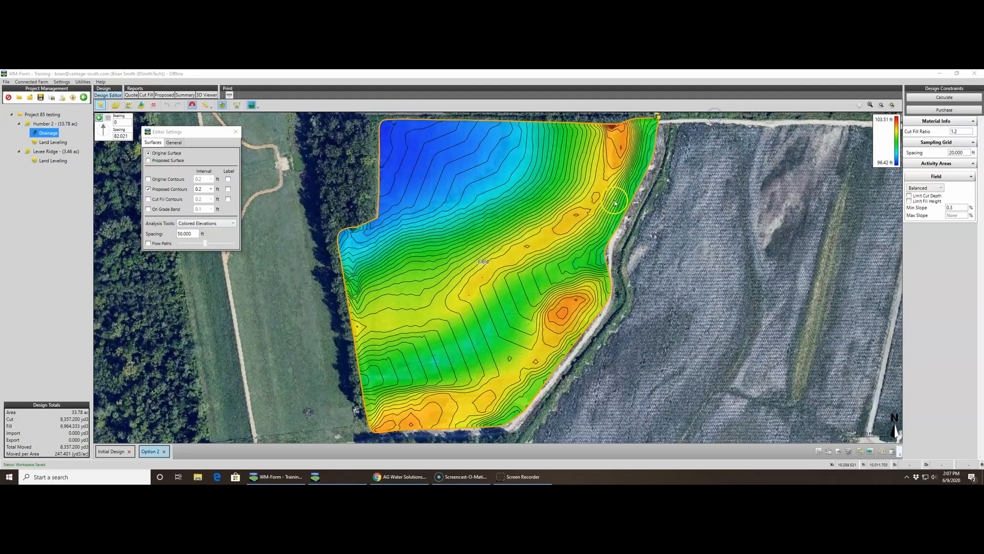